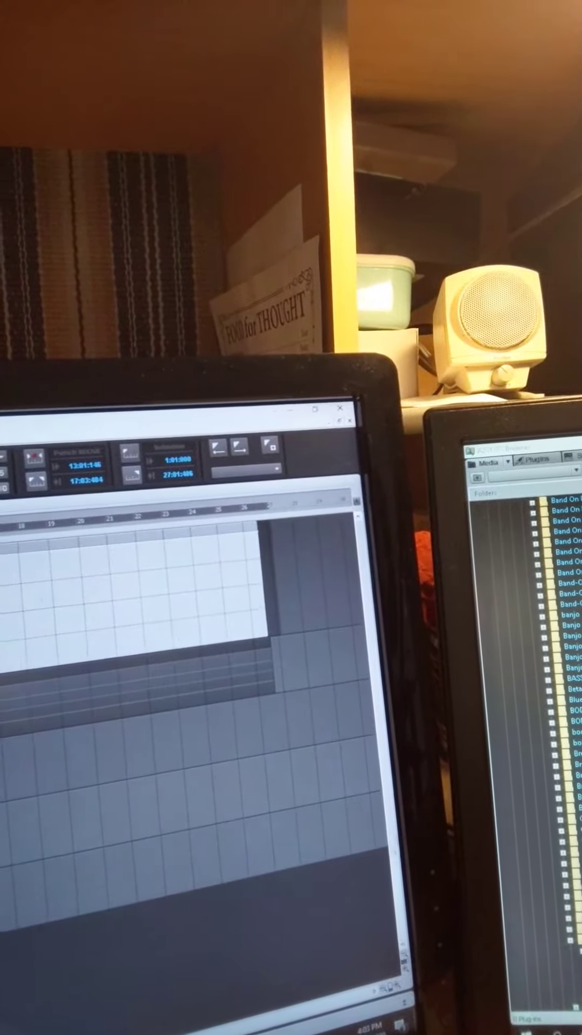
Redraw the blank clip's waveform, shorten its track, and bounce the lower region into a clip through bar 27
click(121, 590)
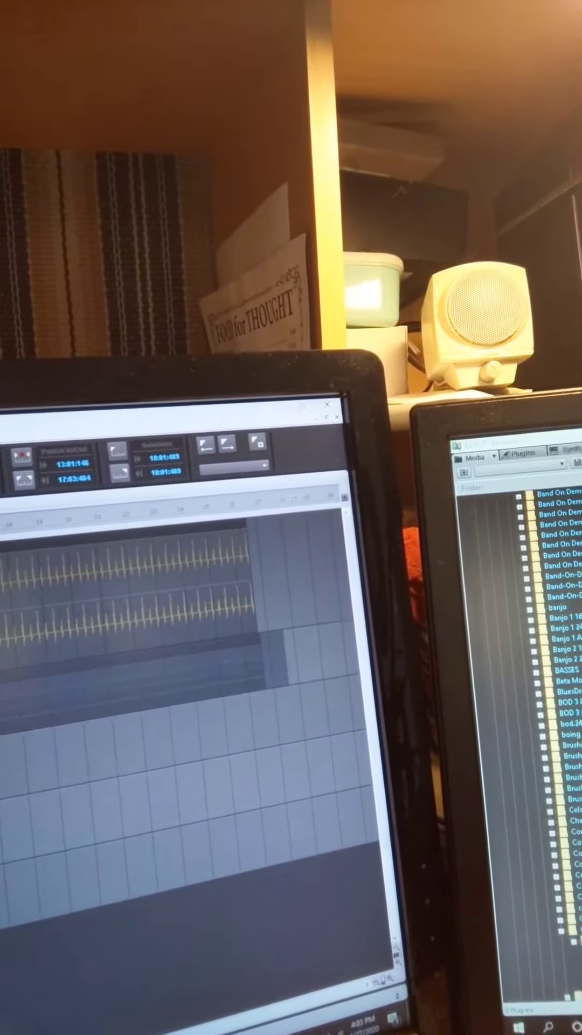
click(122, 663)
drag(122, 648, 122, 591)
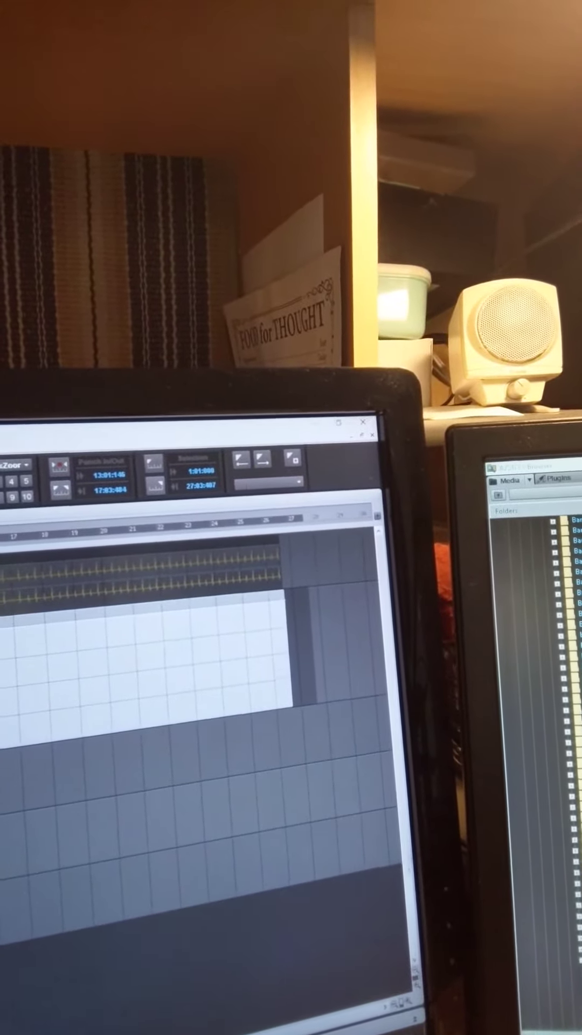
key(Return)
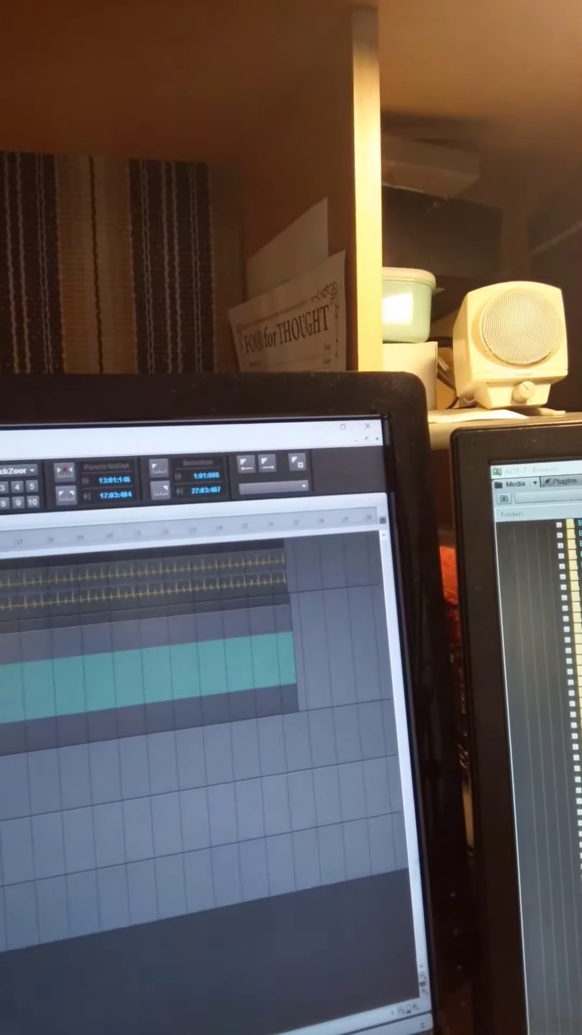